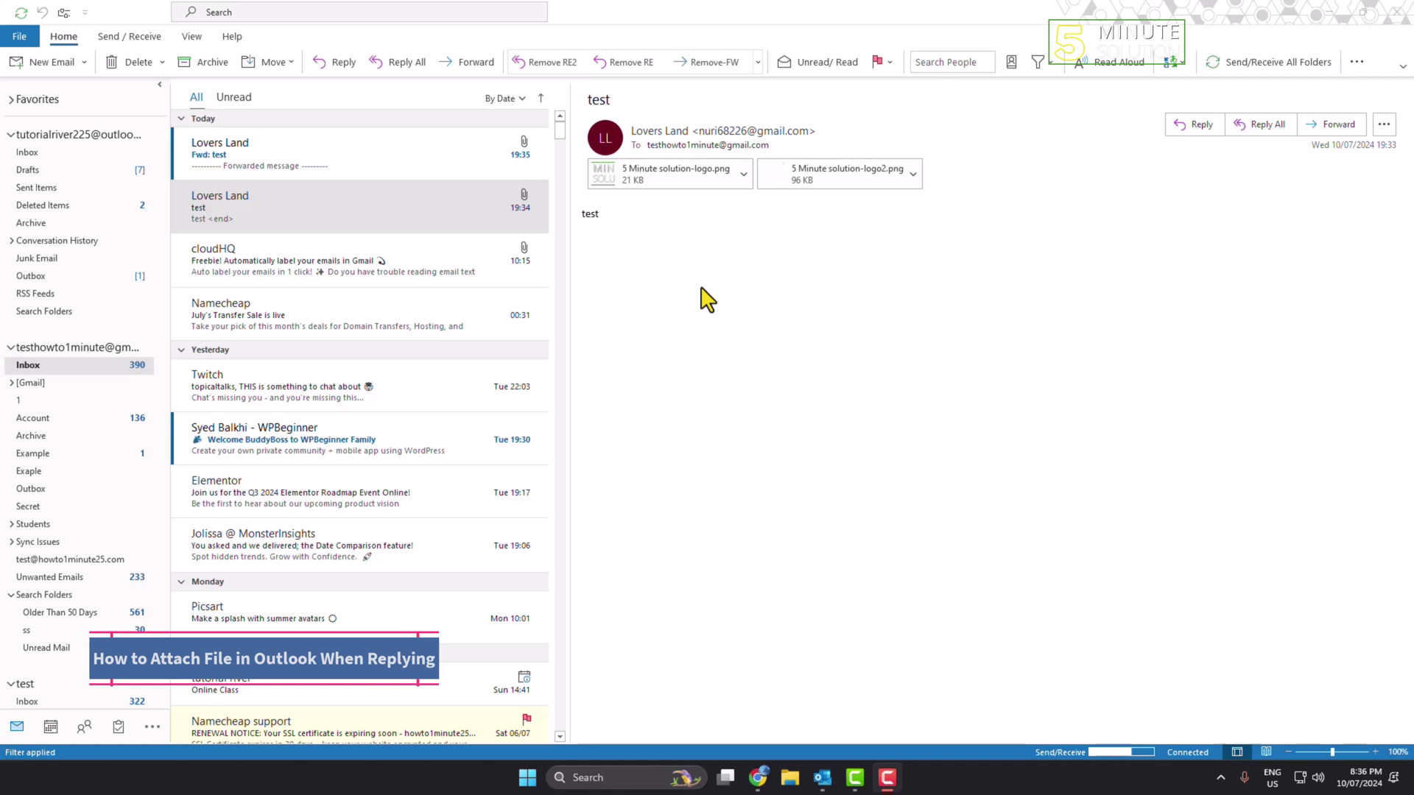
- Open the 'test' email from the Inbox, start a reply, then discard that draft
click(30, 371)
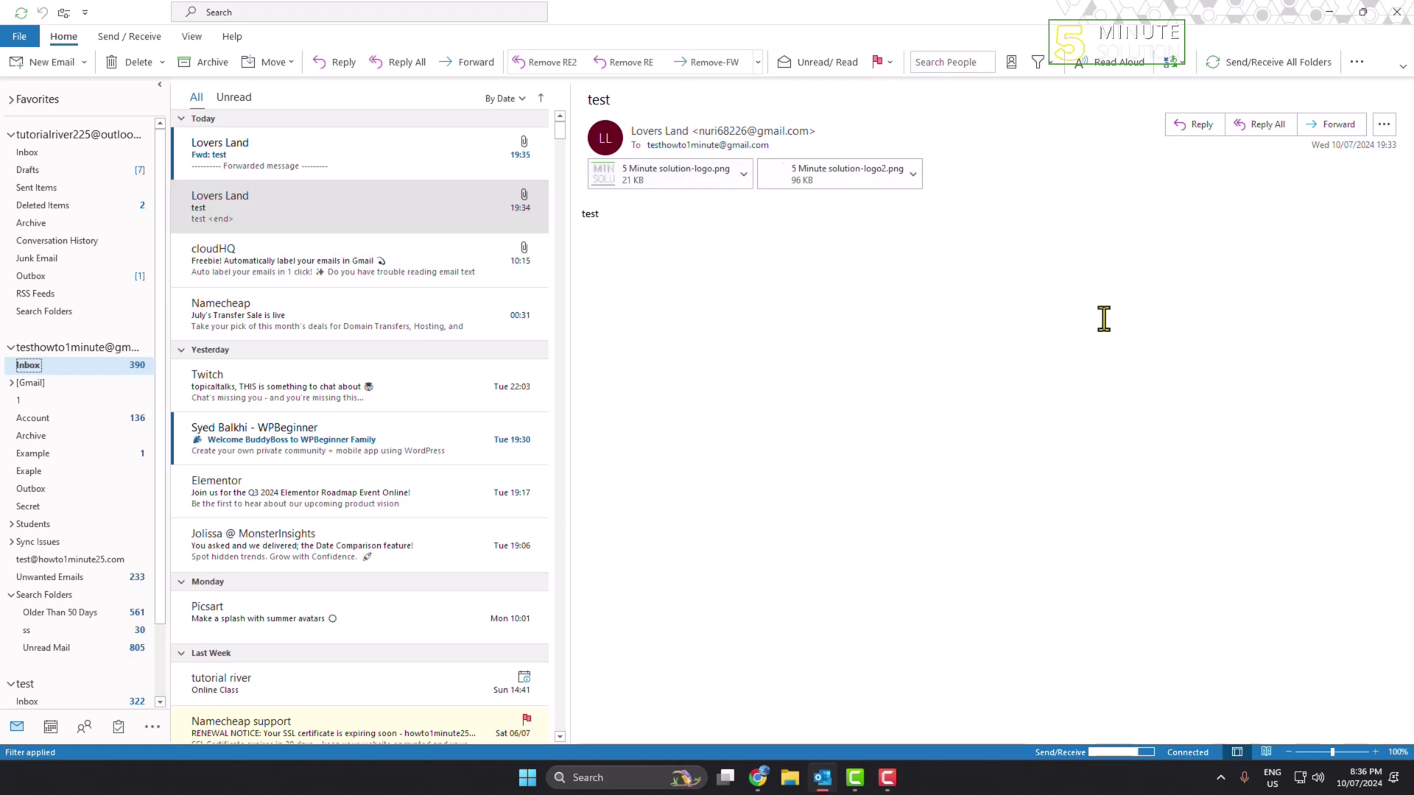
click(583, 218)
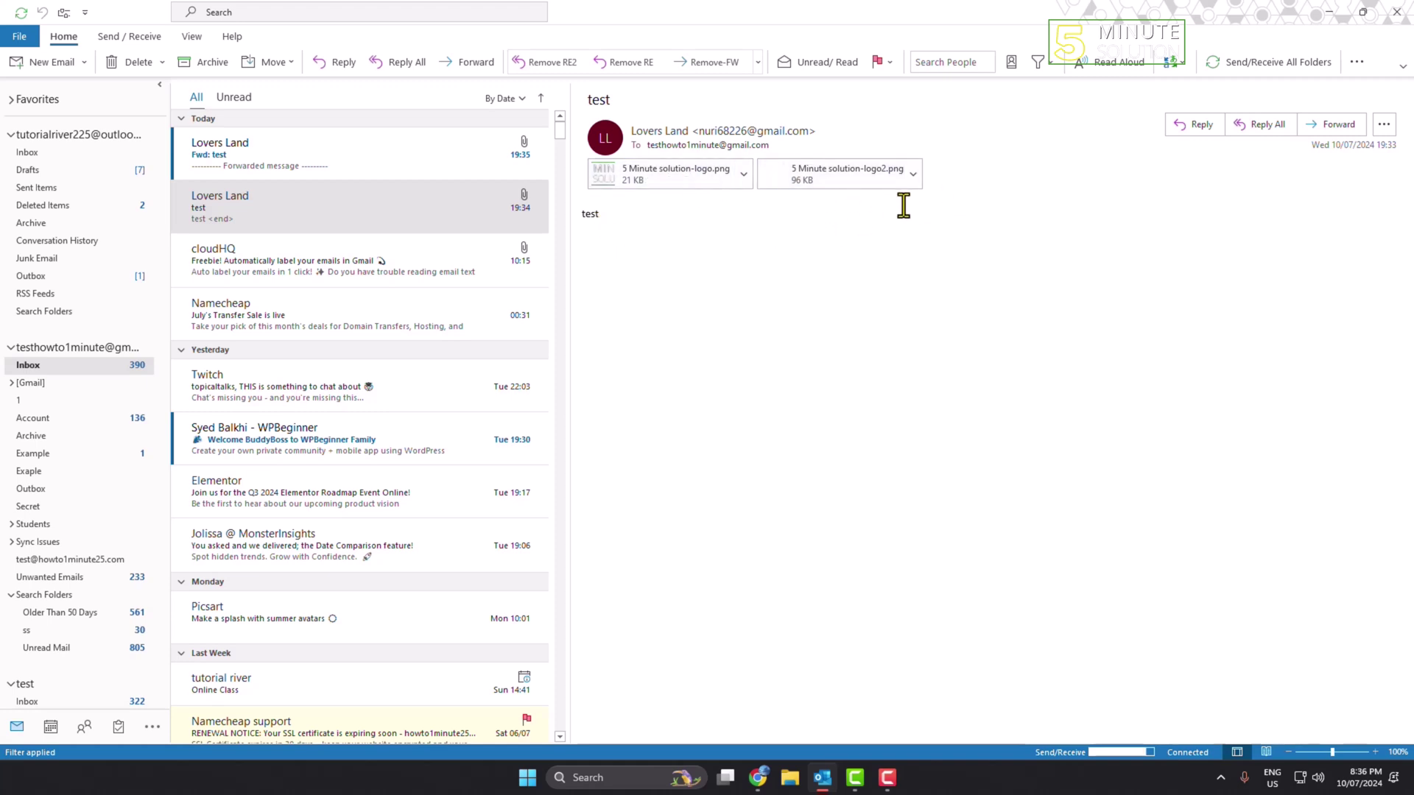
click(1201, 128)
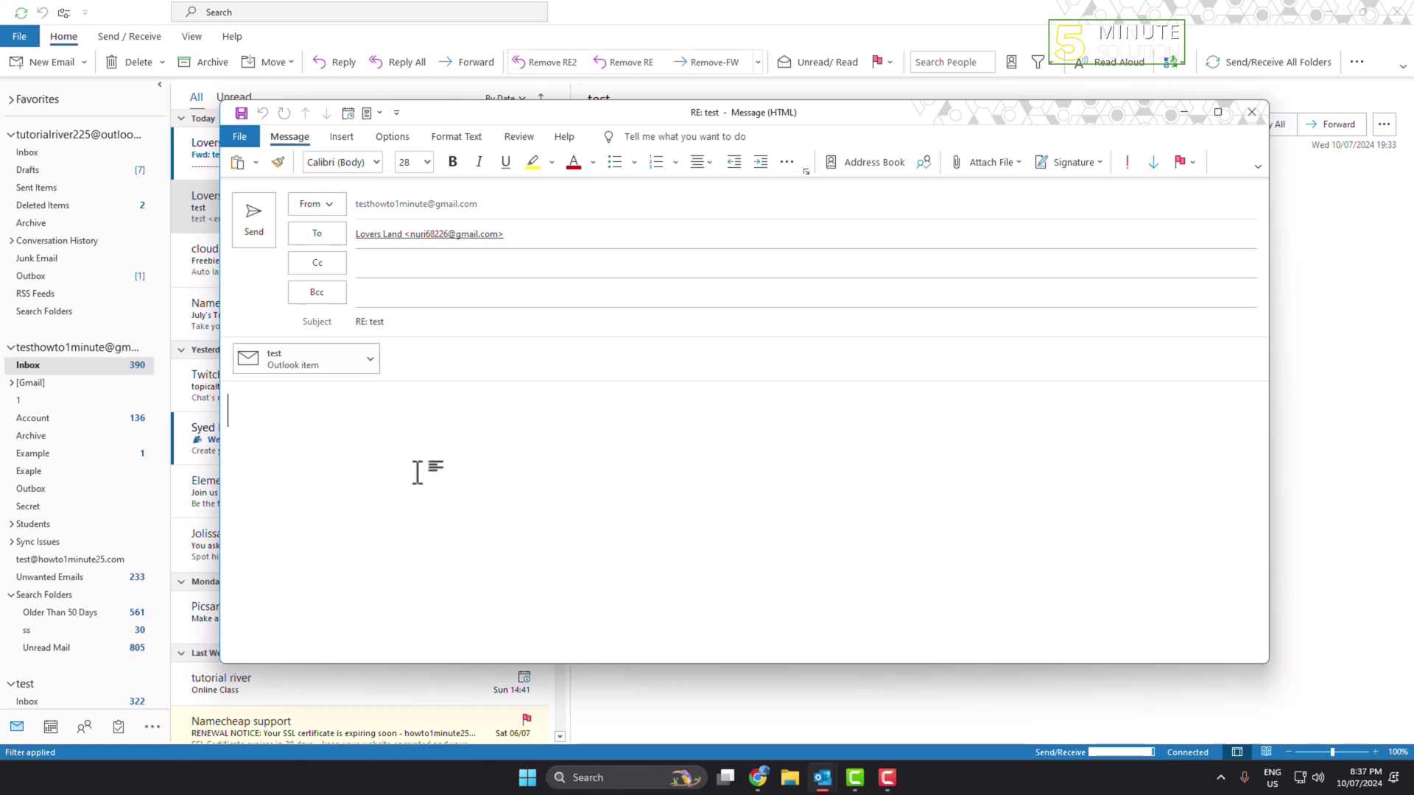
click(1253, 111)
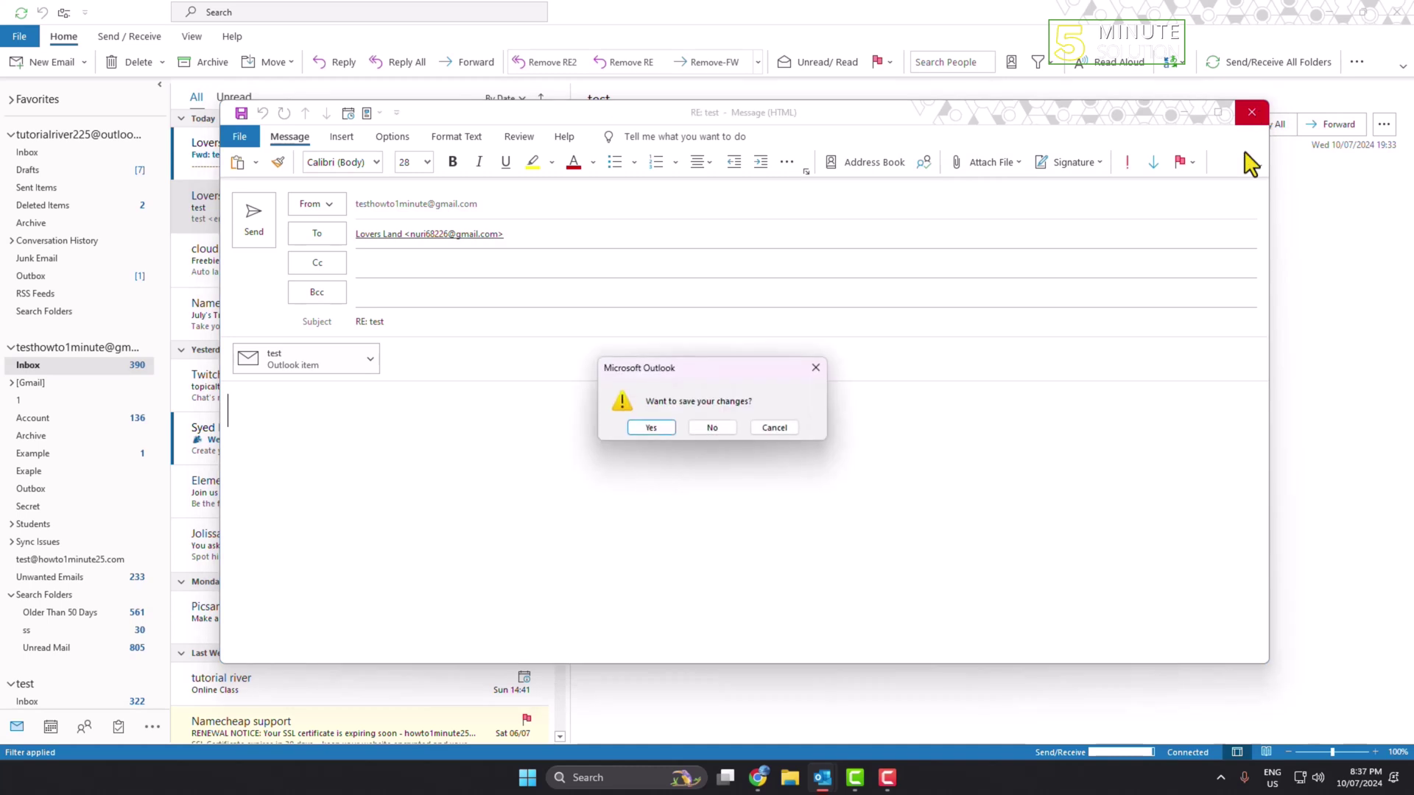
click(712, 429)
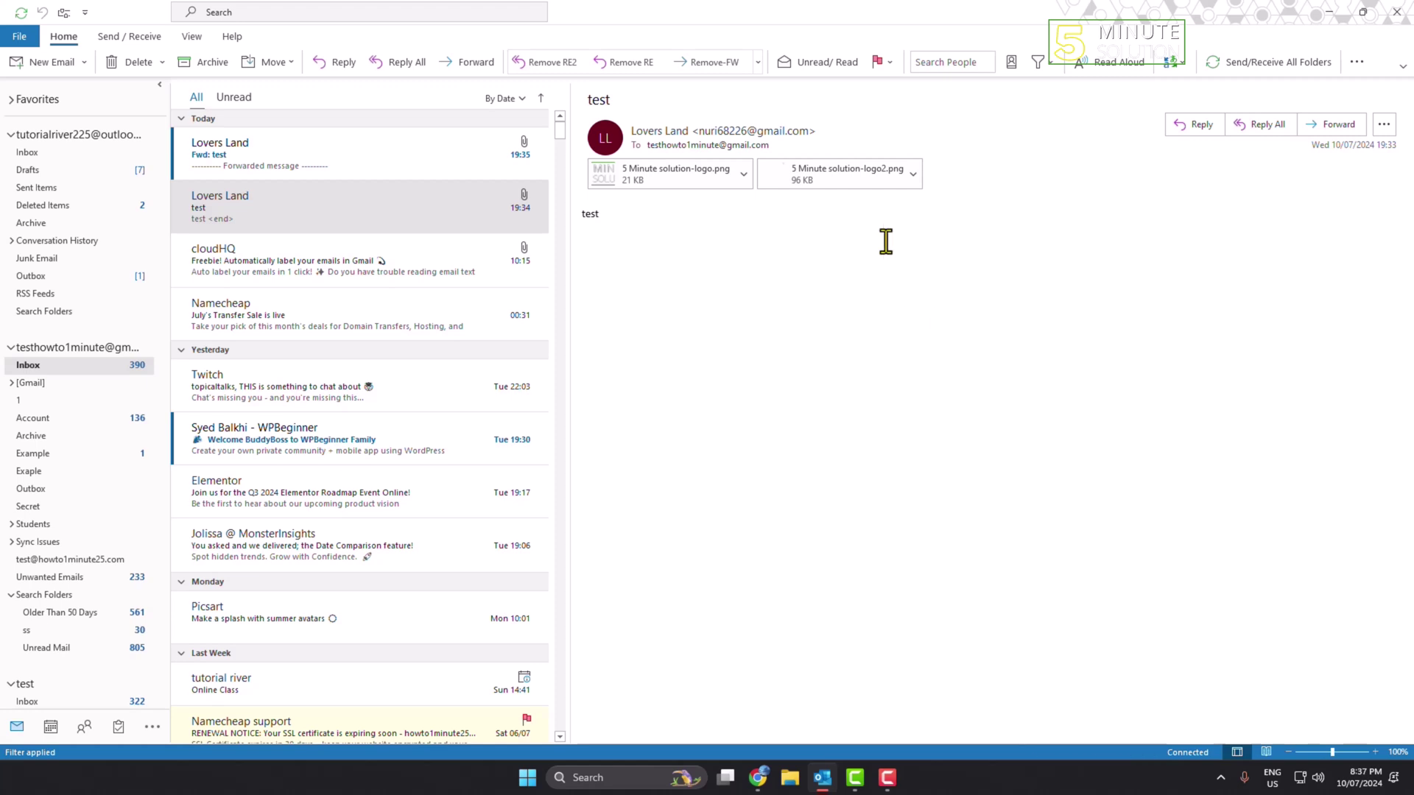
- Use Select All on the attachments, then copy both logo files
click(914, 175)
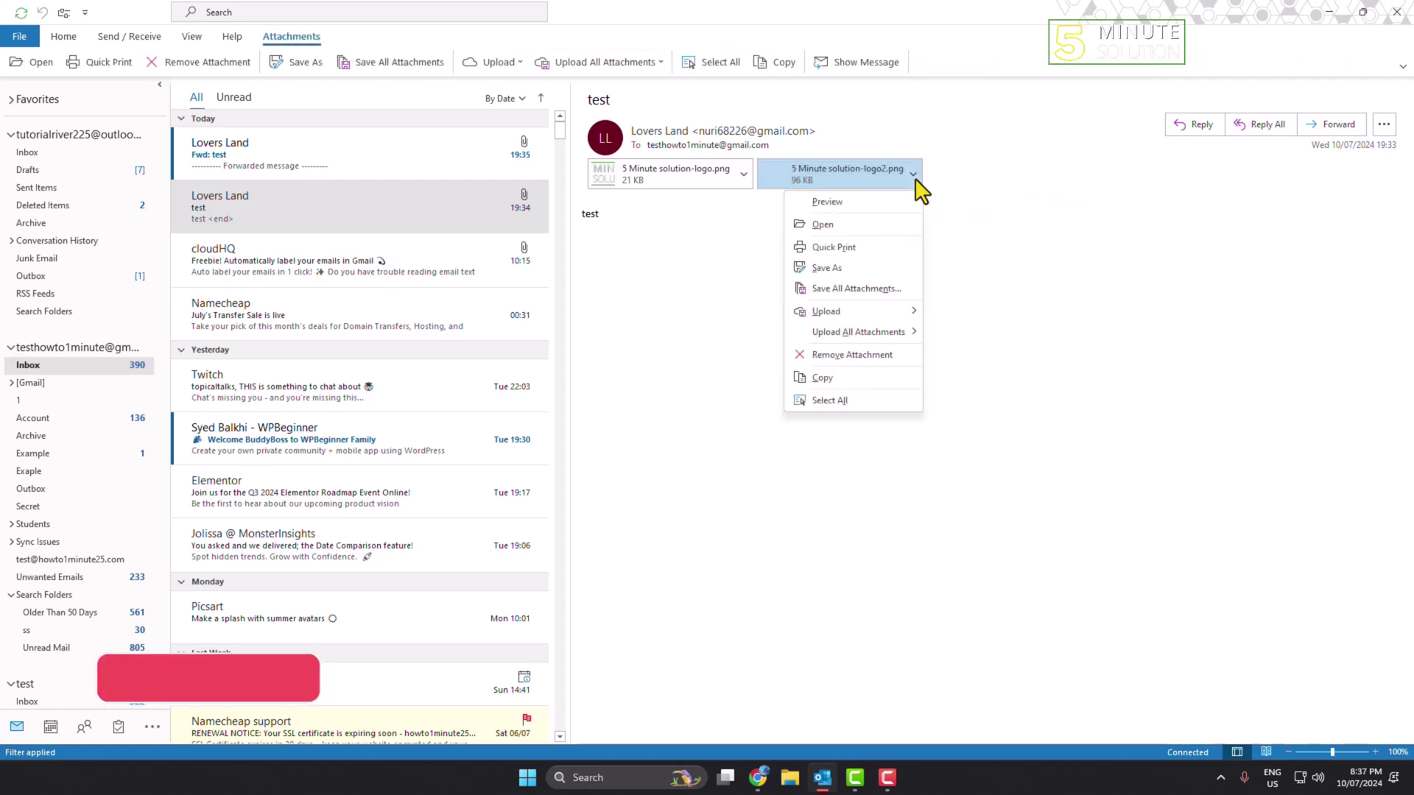
click(830, 400)
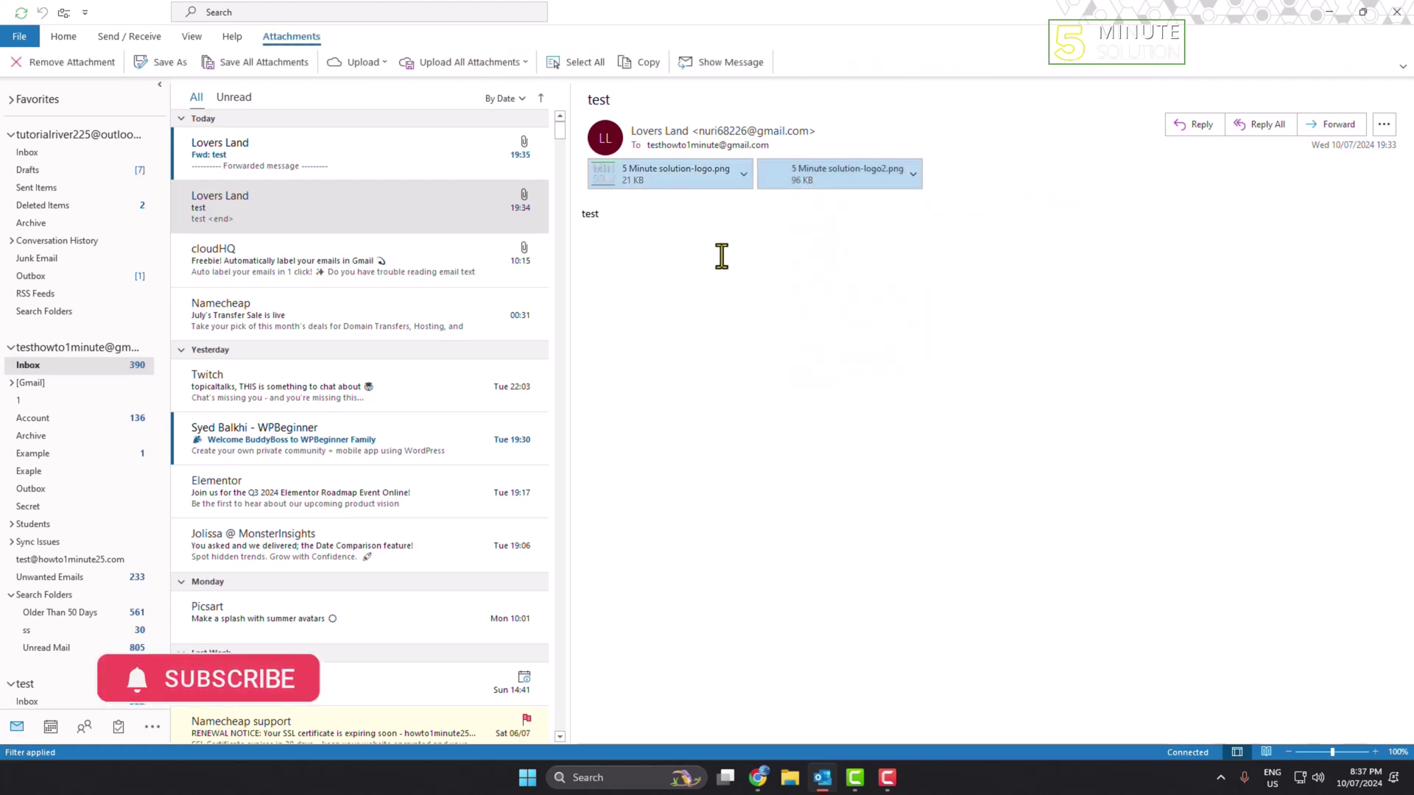
click(826, 188)
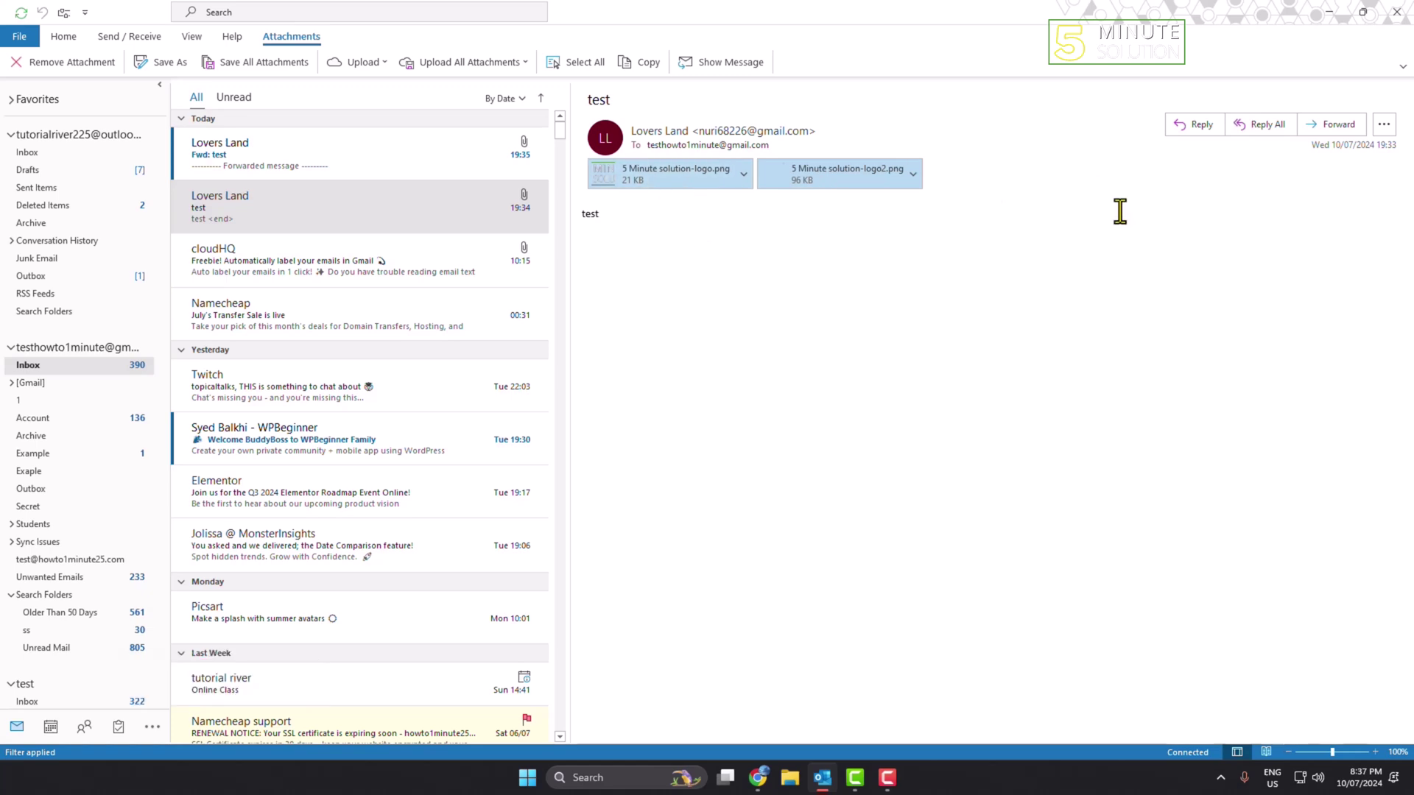
click(914, 177)
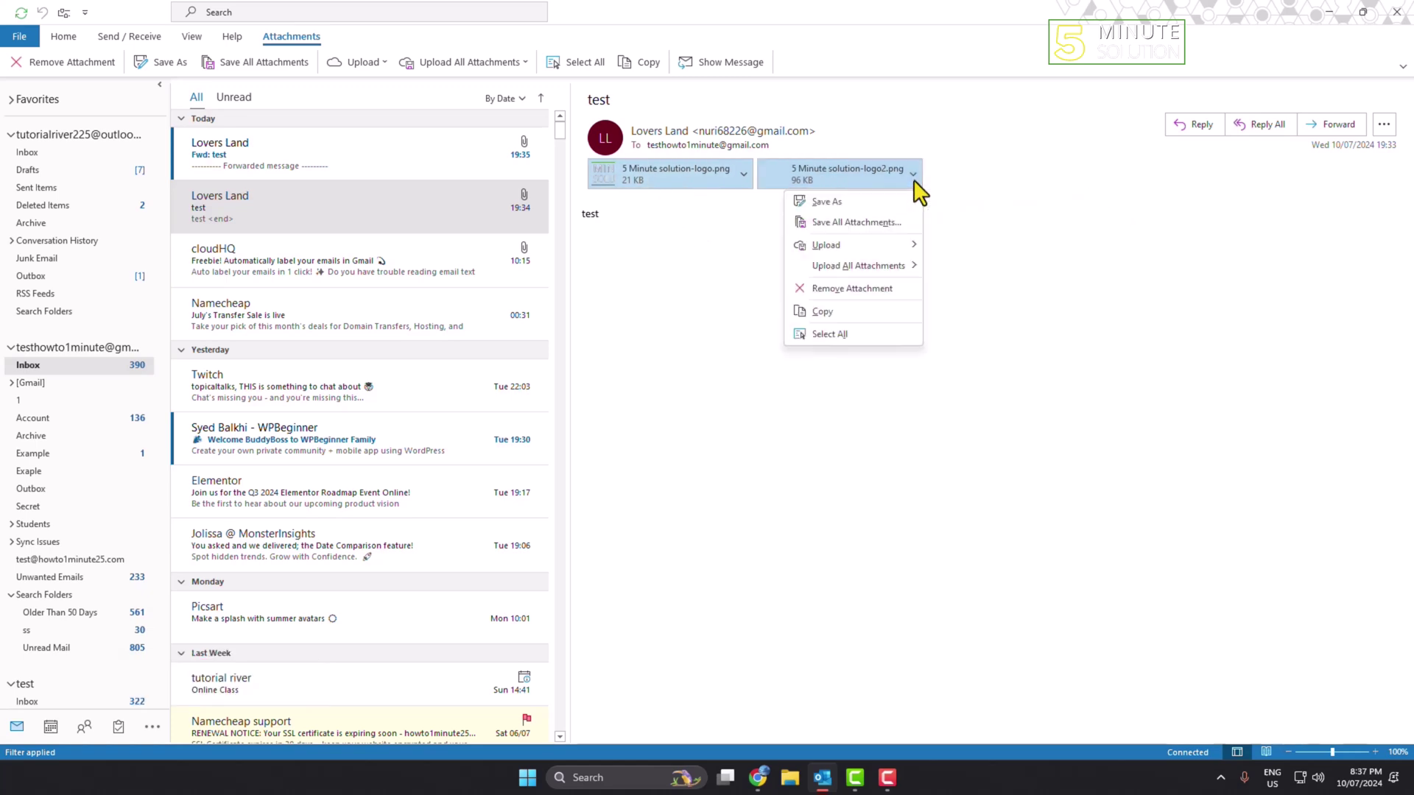
click(835, 319)
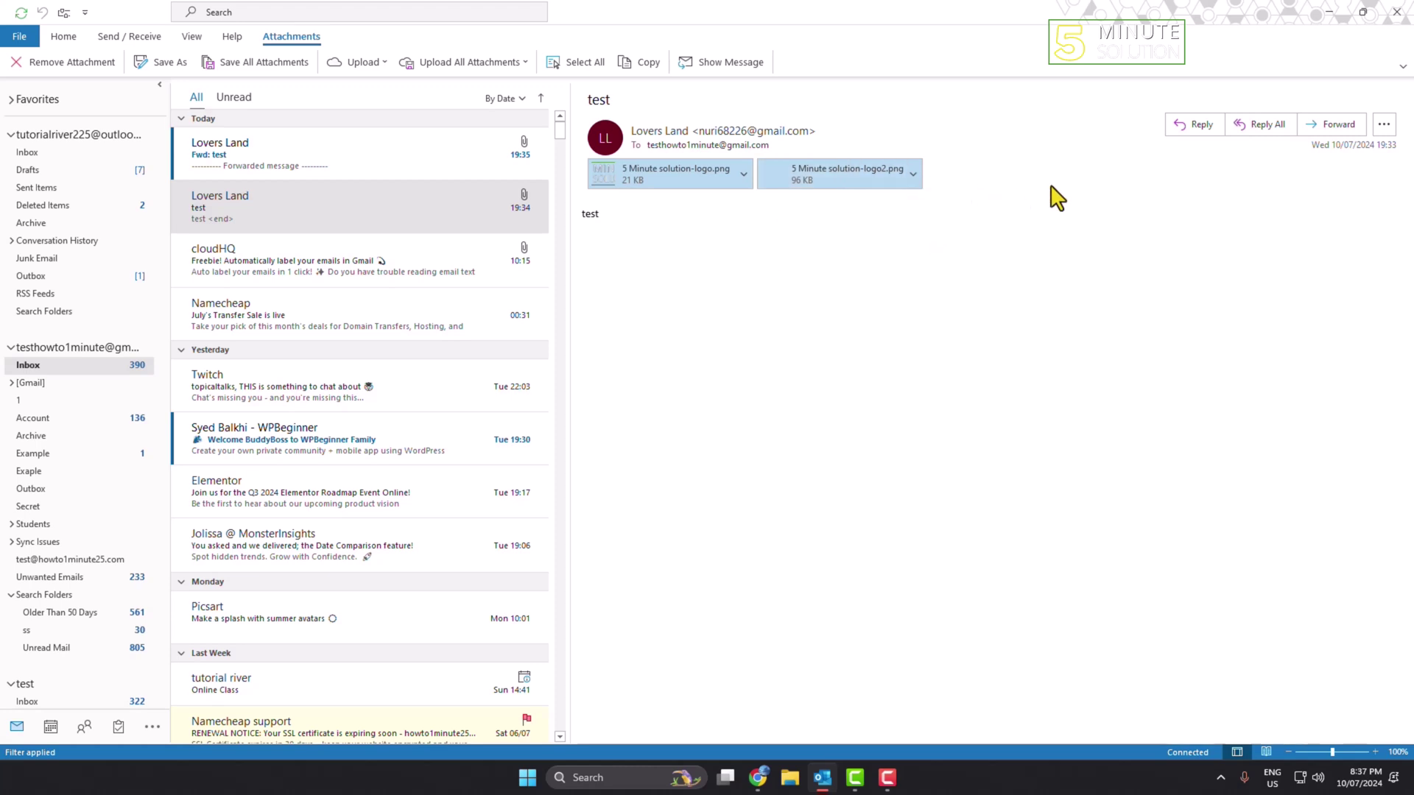
- Reply to 'test' and paste both copied logo attachments in with Ctrl+V
click(1198, 125)
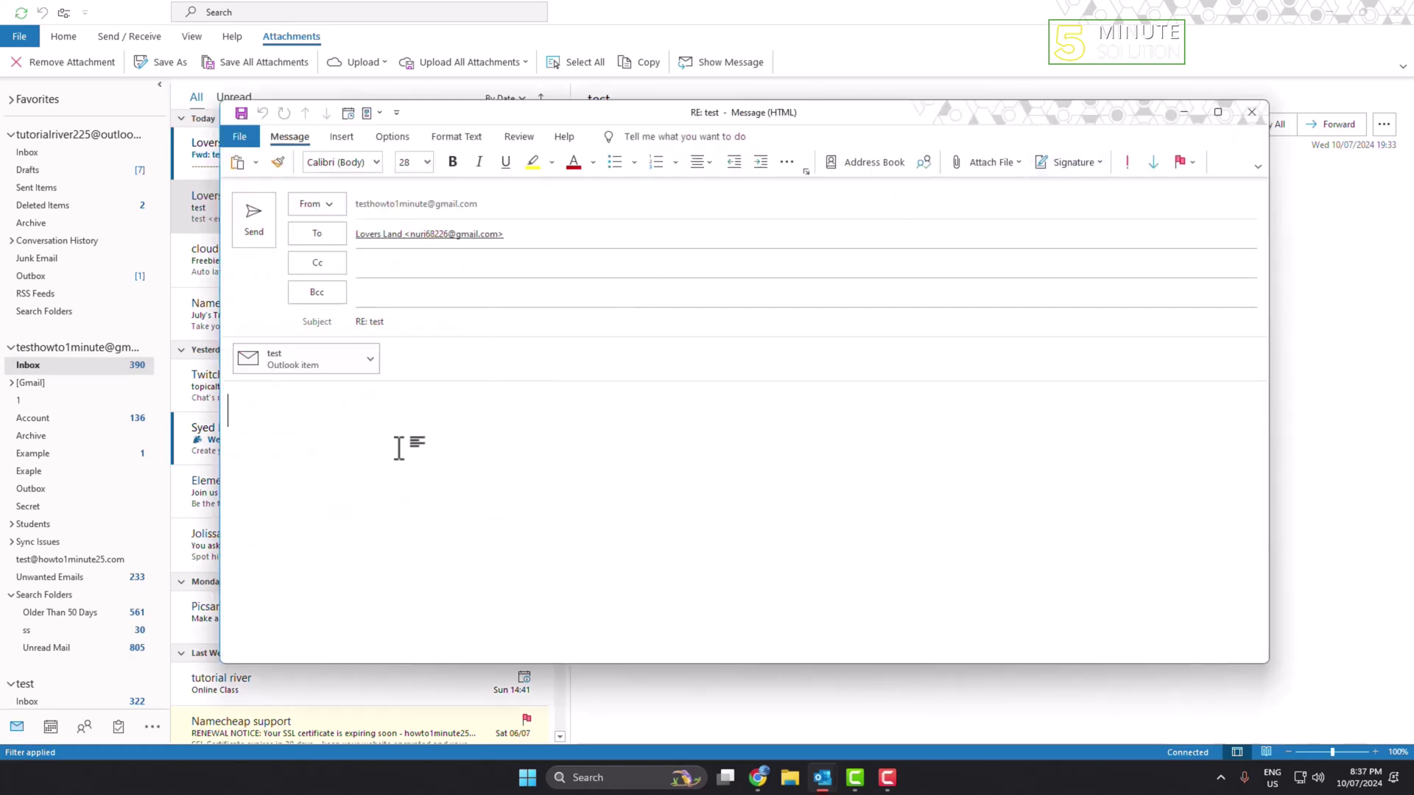
key(ctrl+v)
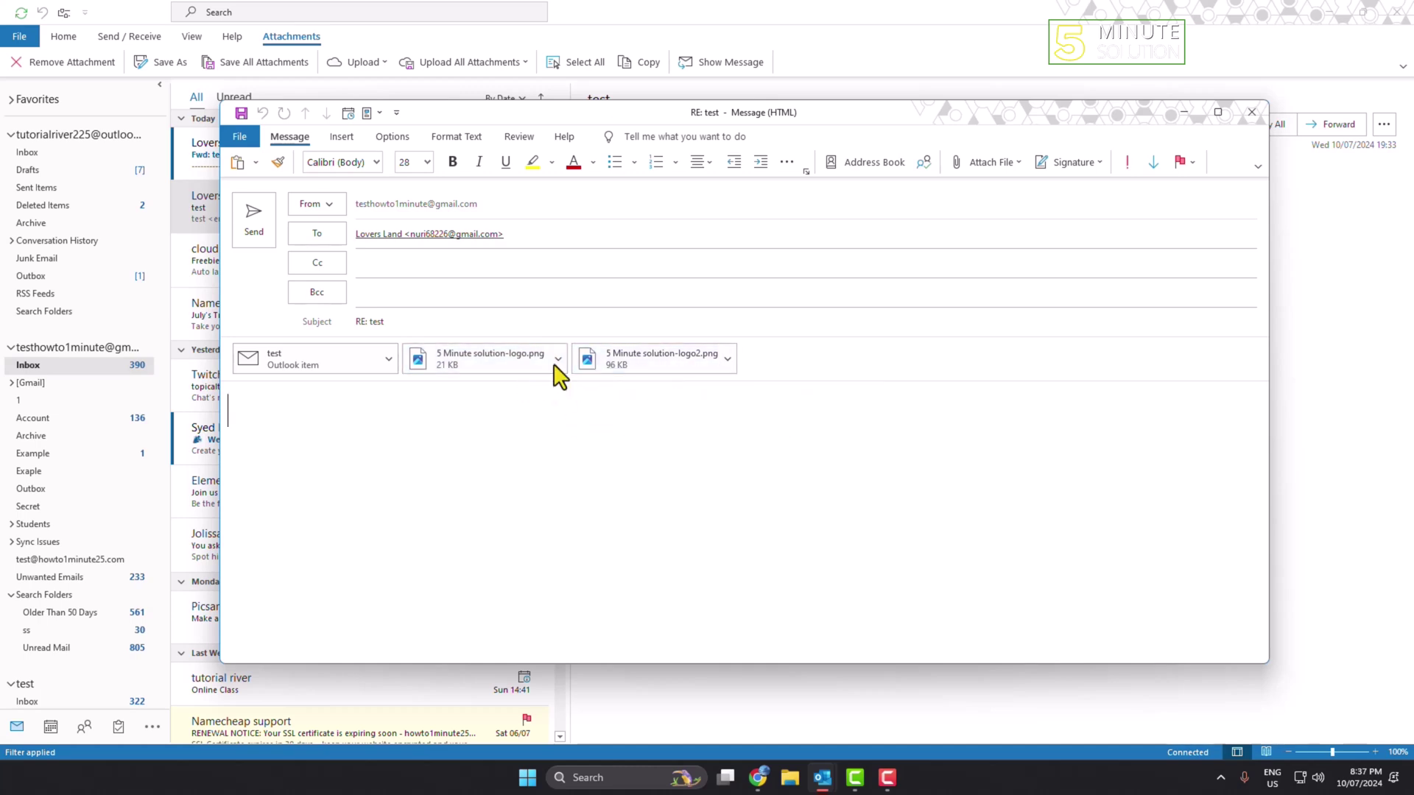
click(320, 421)
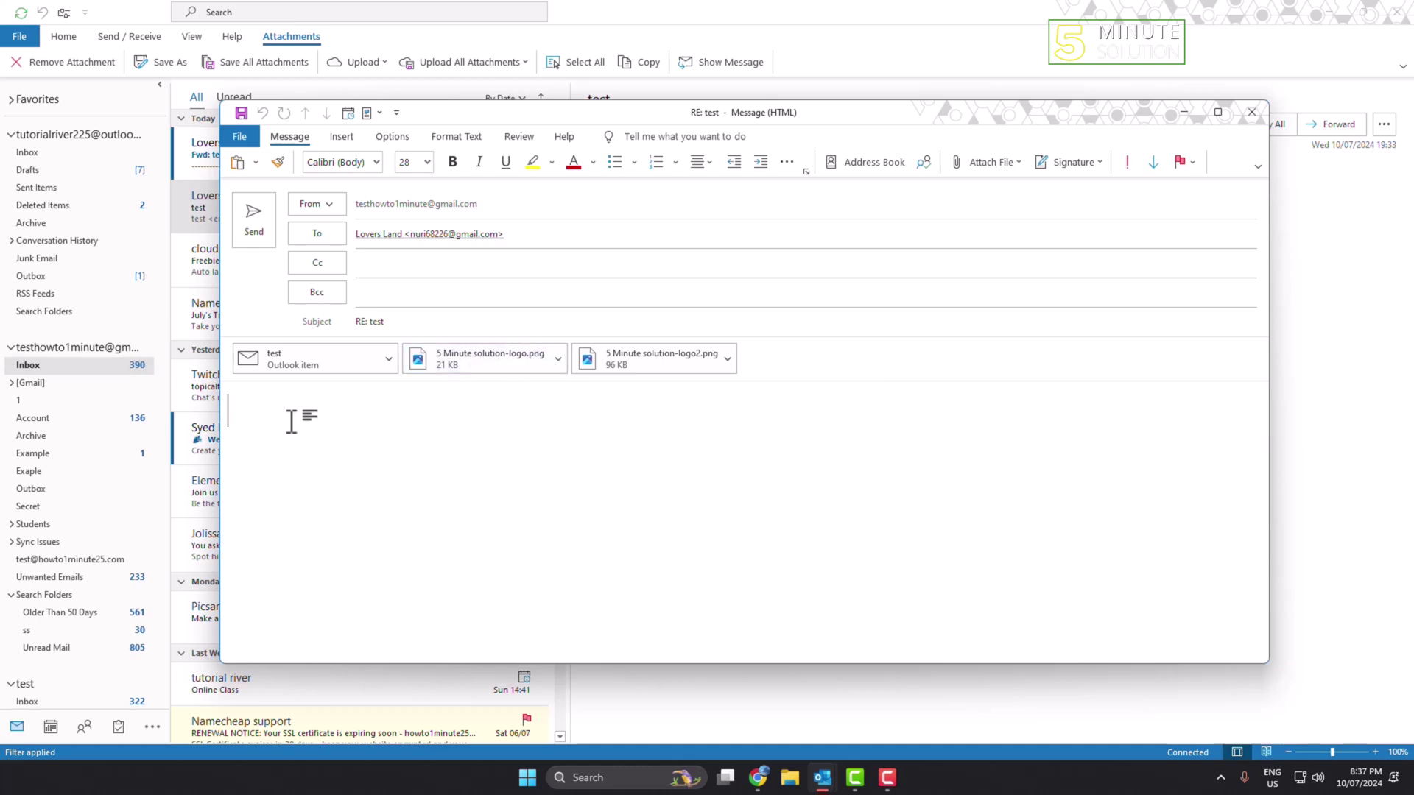